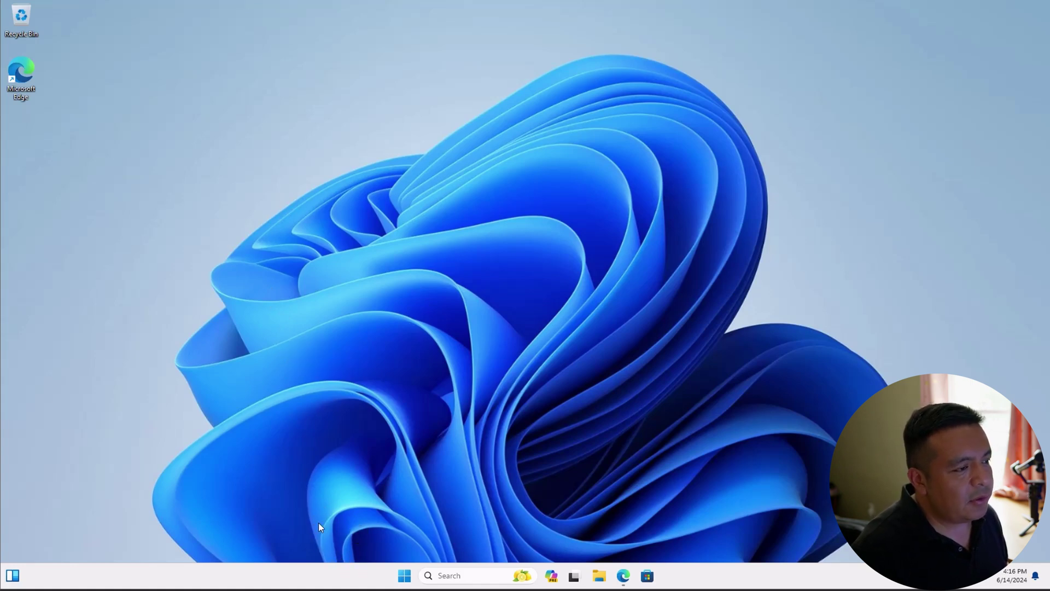
# From Start, open Settings' Activation page and bring up the Change product key prompt
pyautogui.click(405, 580)
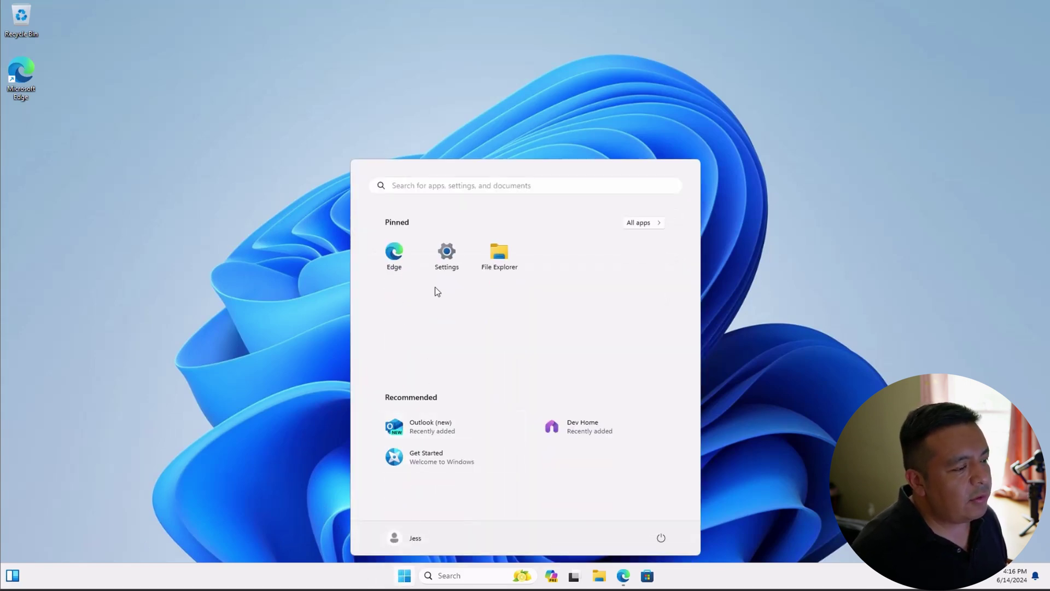
pyautogui.click(447, 257)
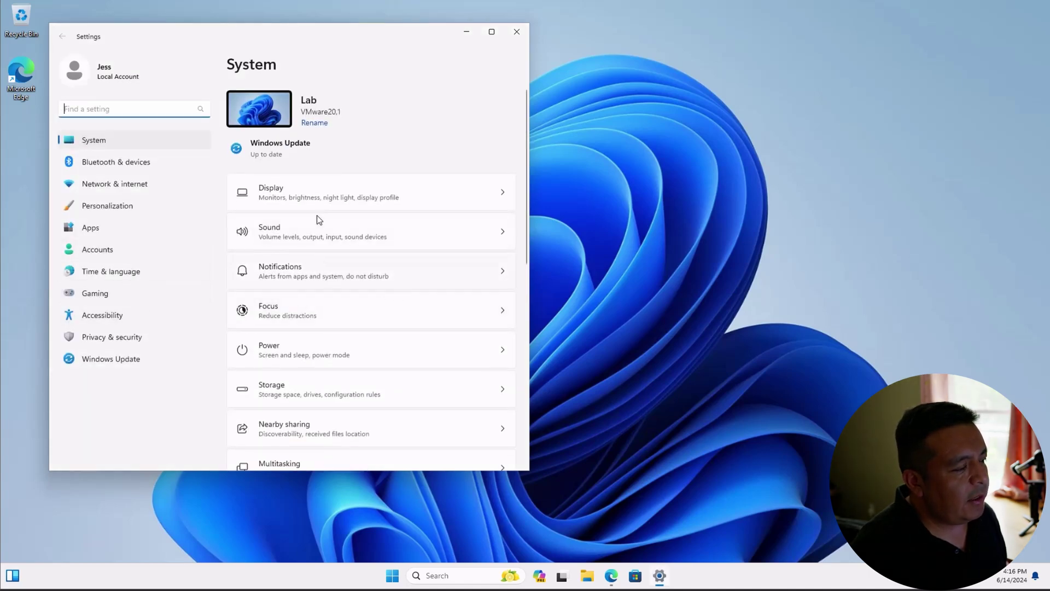
pyautogui.scroll(-7, 322, 258)
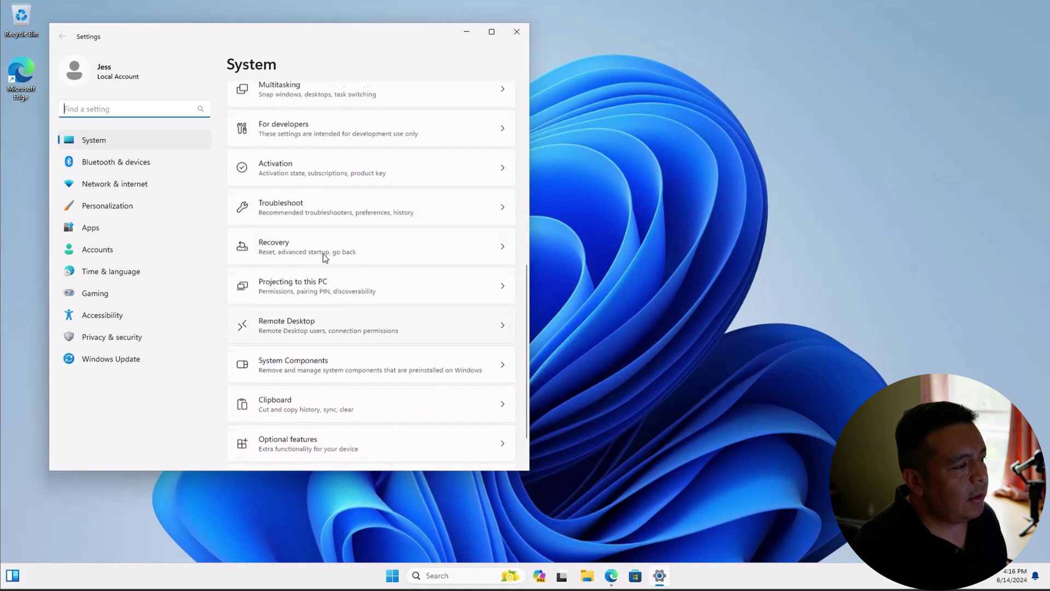
pyautogui.scroll(1, 325, 257)
pyautogui.click(309, 185)
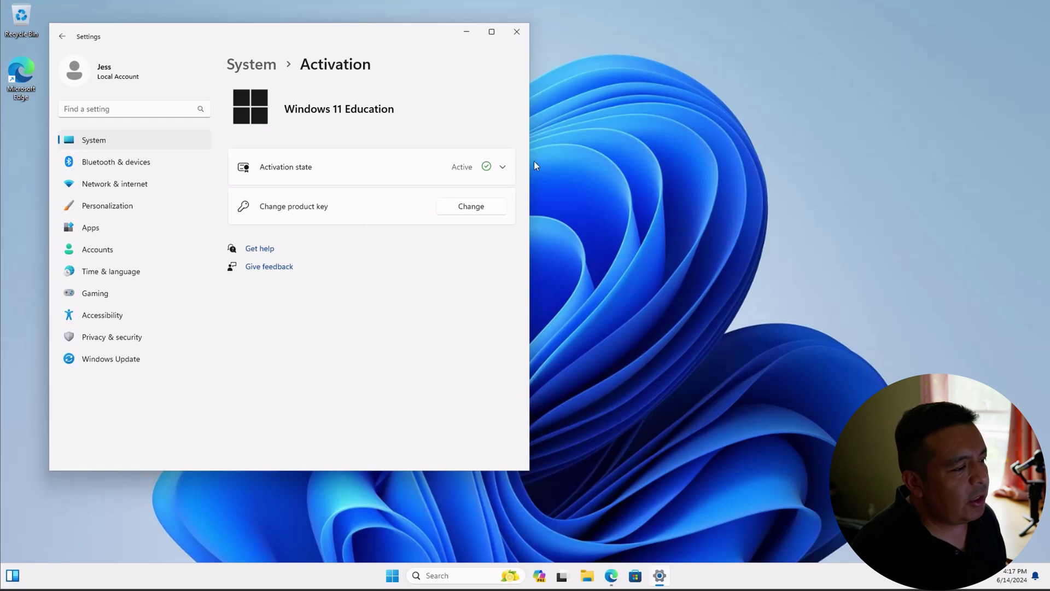
pyautogui.click(461, 209)
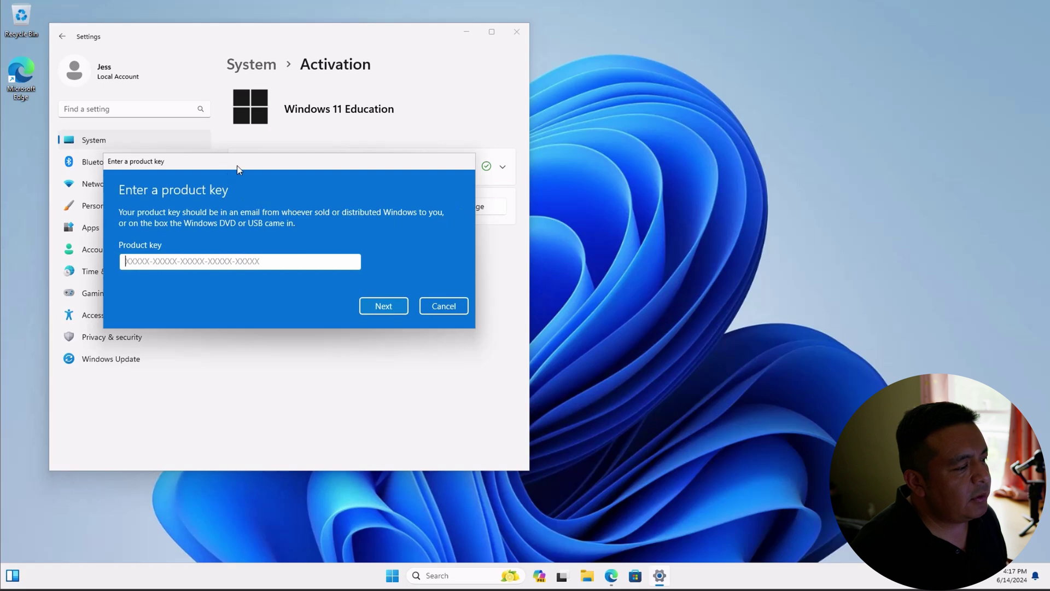
pyautogui.moveTo(238, 169); pyautogui.dragTo(283, 173)
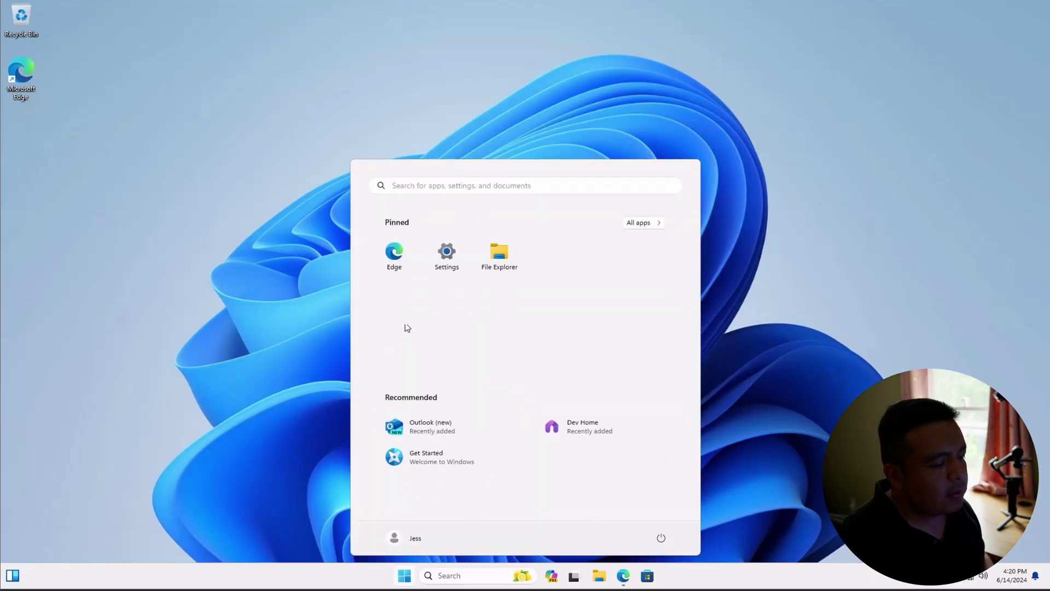
# Start kiosk setup under Accounts > Other users and type 'Acellu' as the account name
pyautogui.click(445, 257)
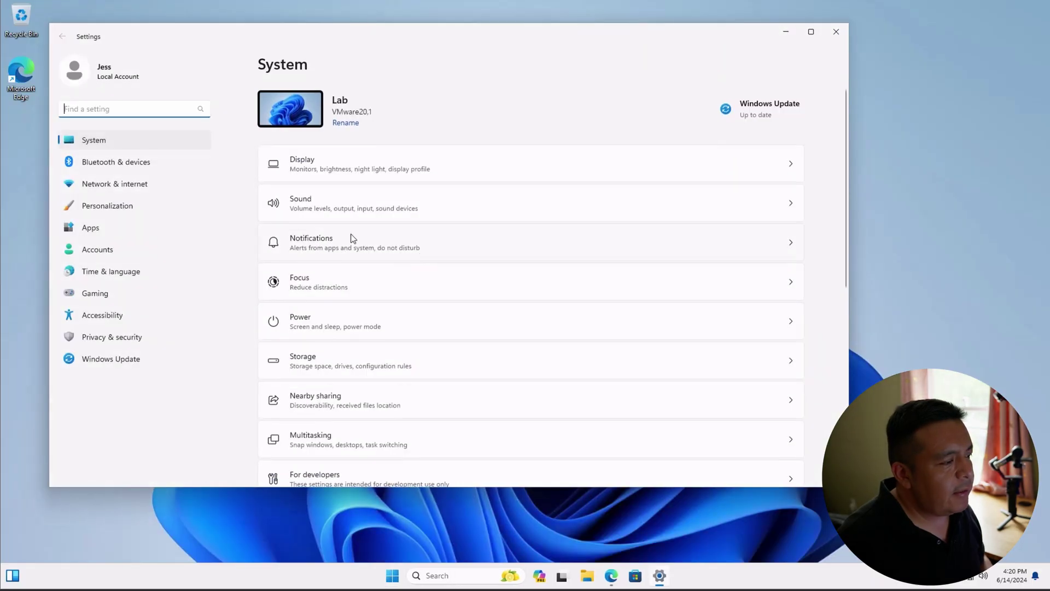
pyautogui.click(107, 250)
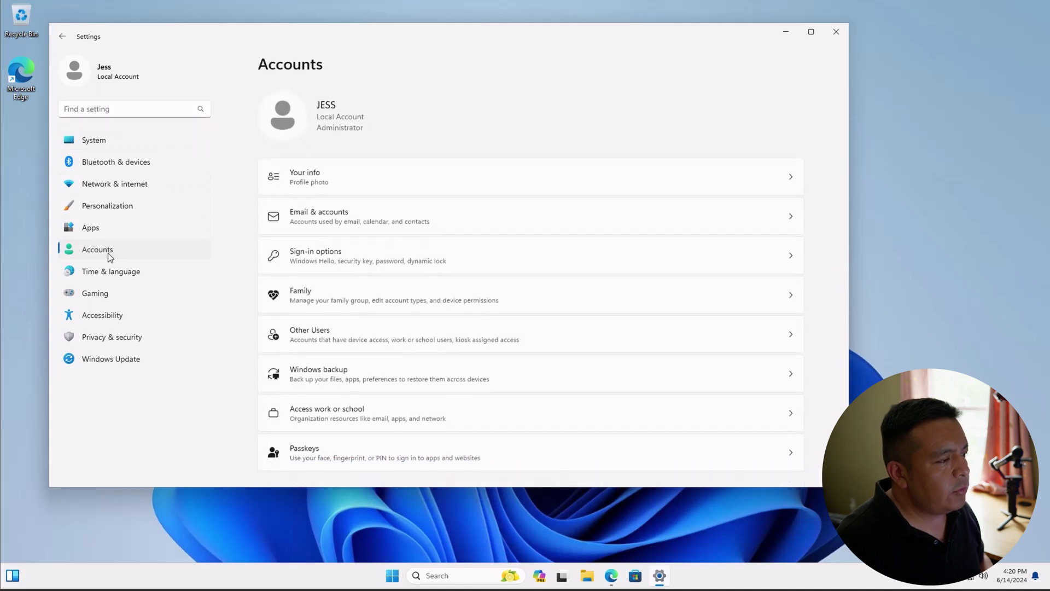
pyautogui.scroll(-1, 419, 213)
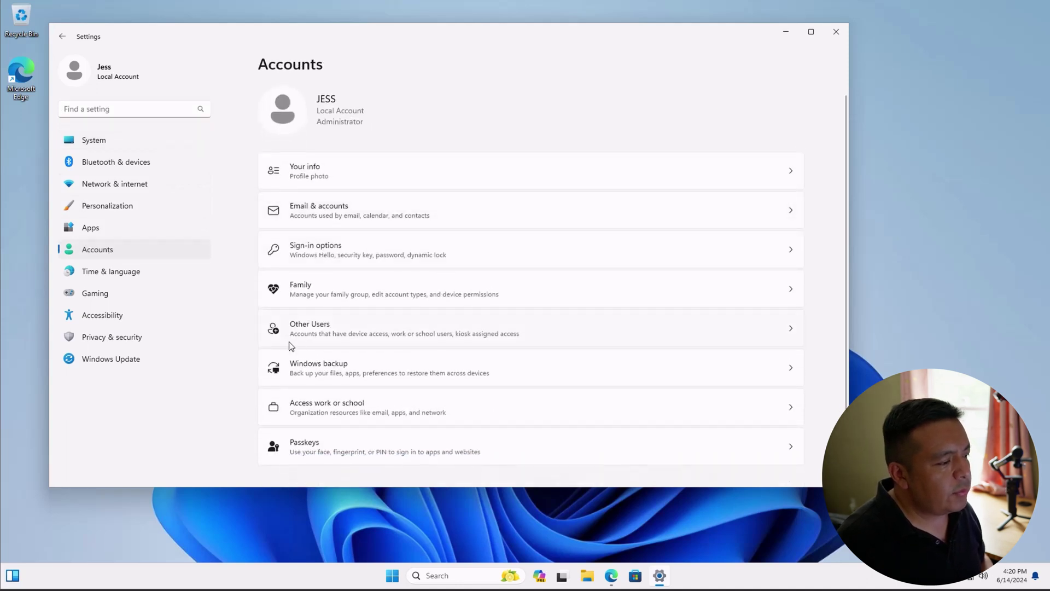
pyautogui.click(315, 333)
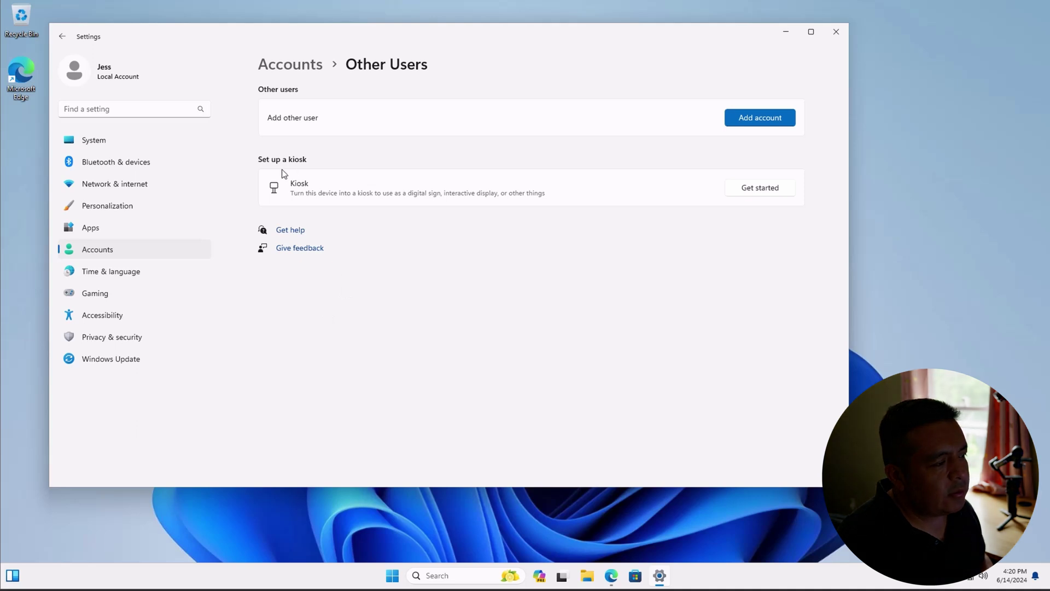
pyautogui.click(764, 188)
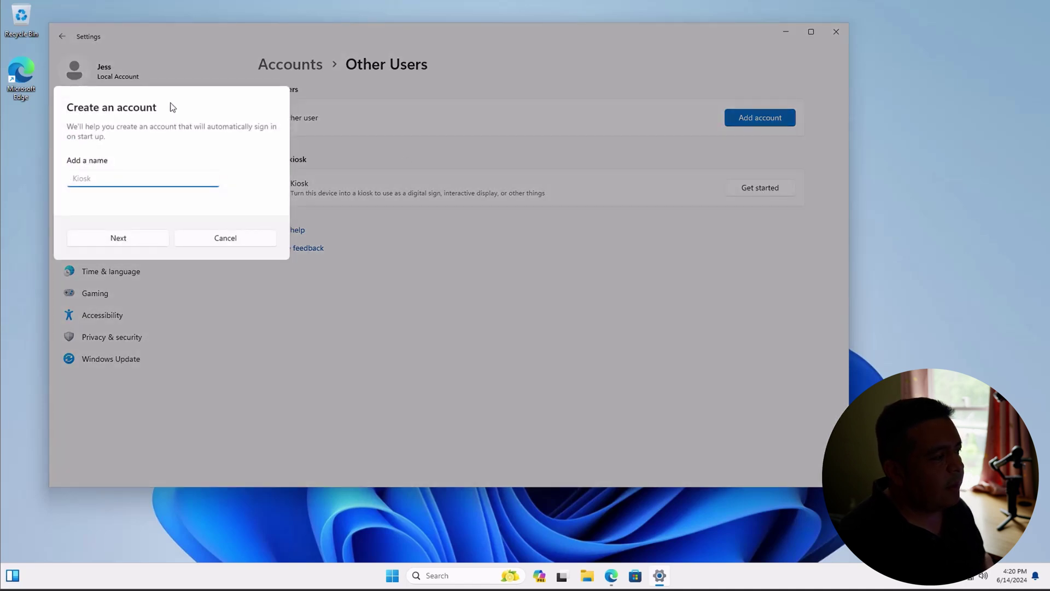
pyautogui.write('Acellus')
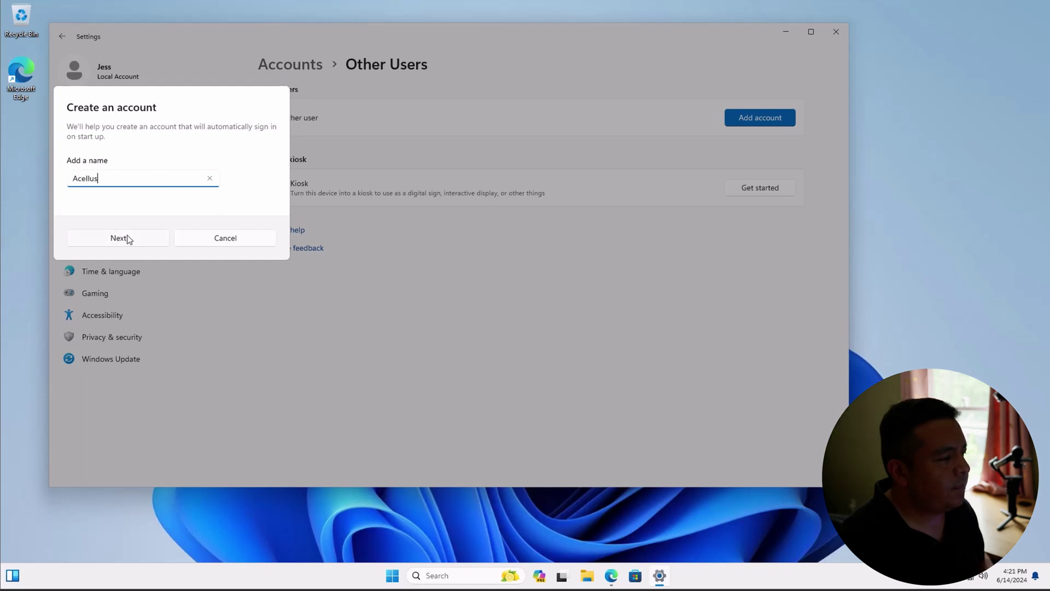
# Accept the kiosk account name and choose Microsoft Edge as the kiosk's only app
pyautogui.click(118, 237)
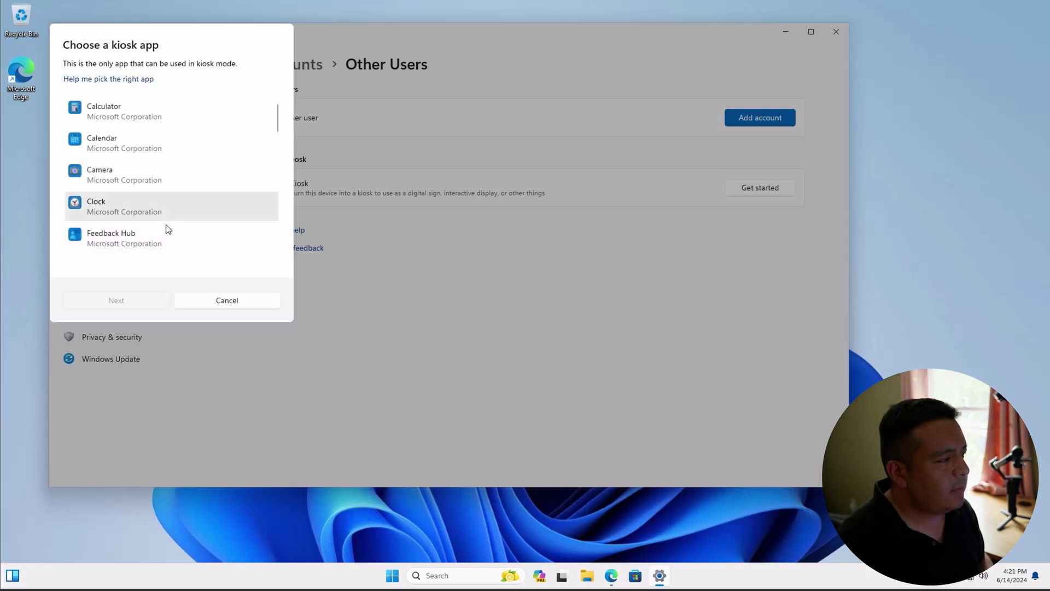
pyautogui.scroll(-2, 179, 169)
pyautogui.scroll(-6, 180, 170)
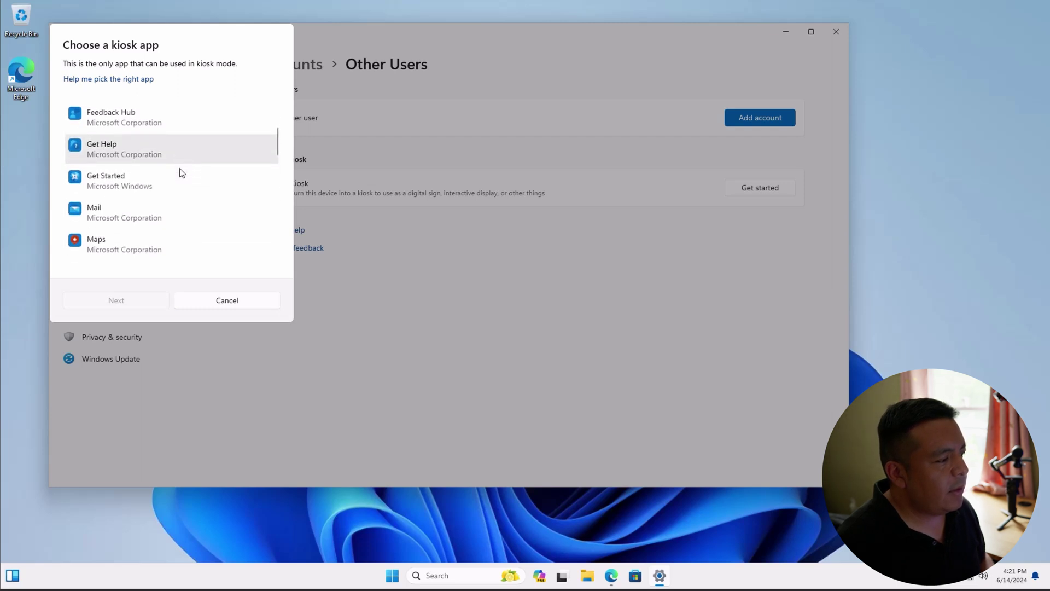
pyautogui.click(155, 179)
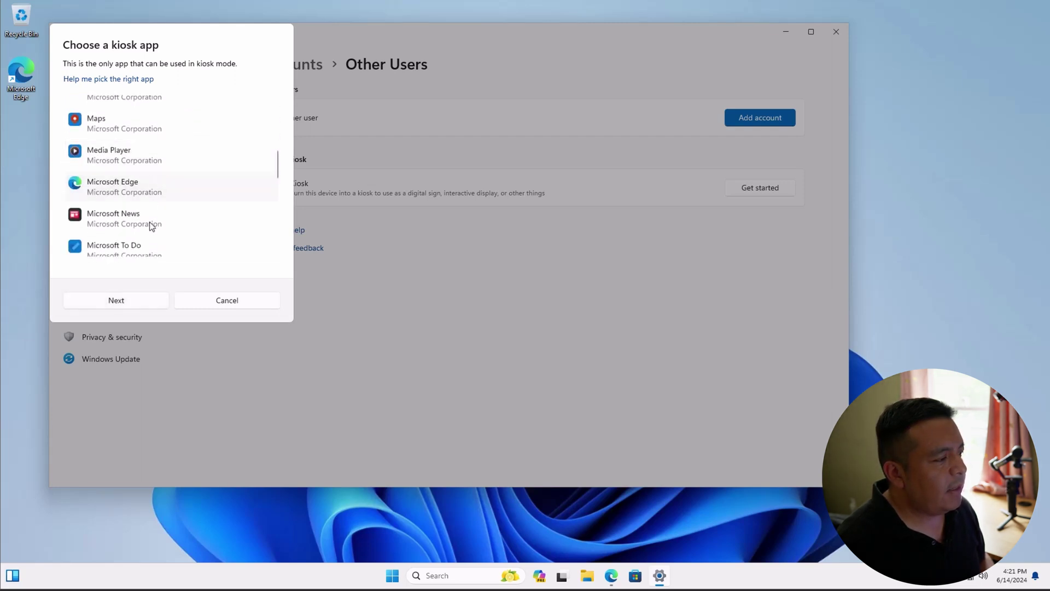
pyautogui.click(134, 304)
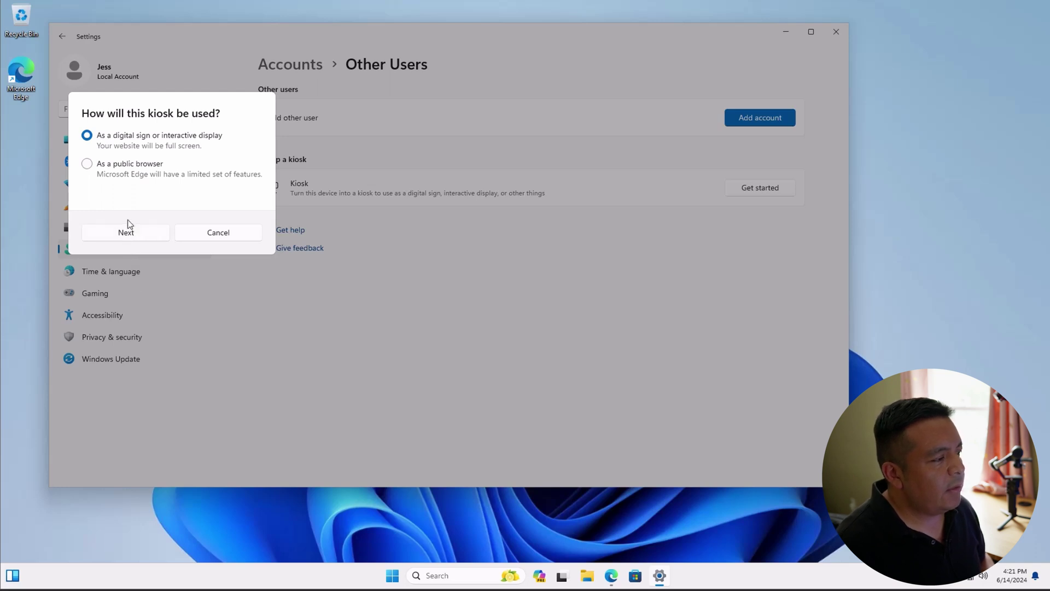
pyautogui.click(124, 143)
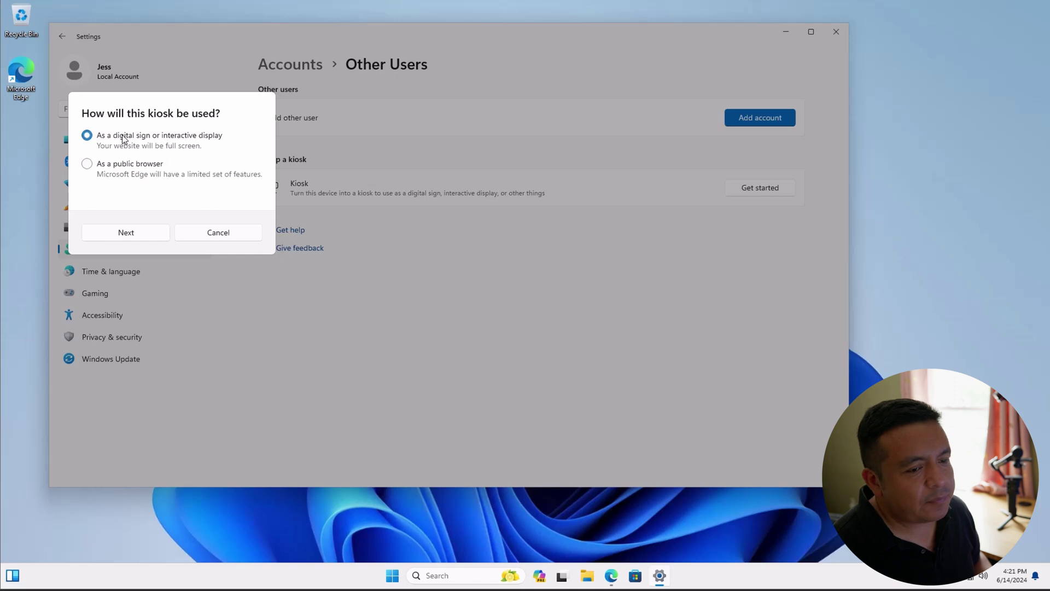
pyautogui.click(125, 233)
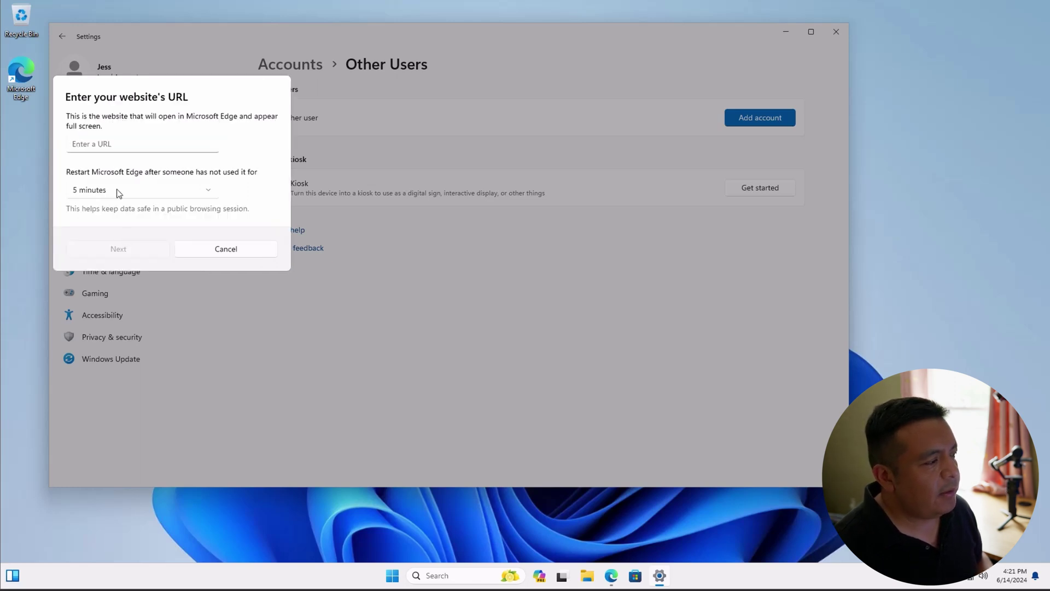
pyautogui.click(116, 145)
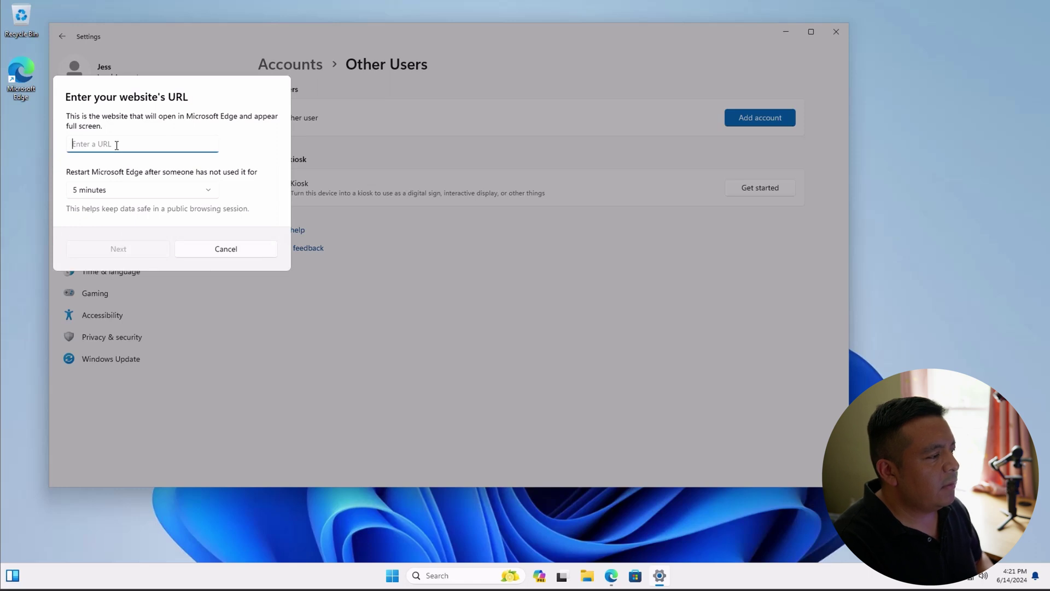
pyautogui.write('www.acellu')
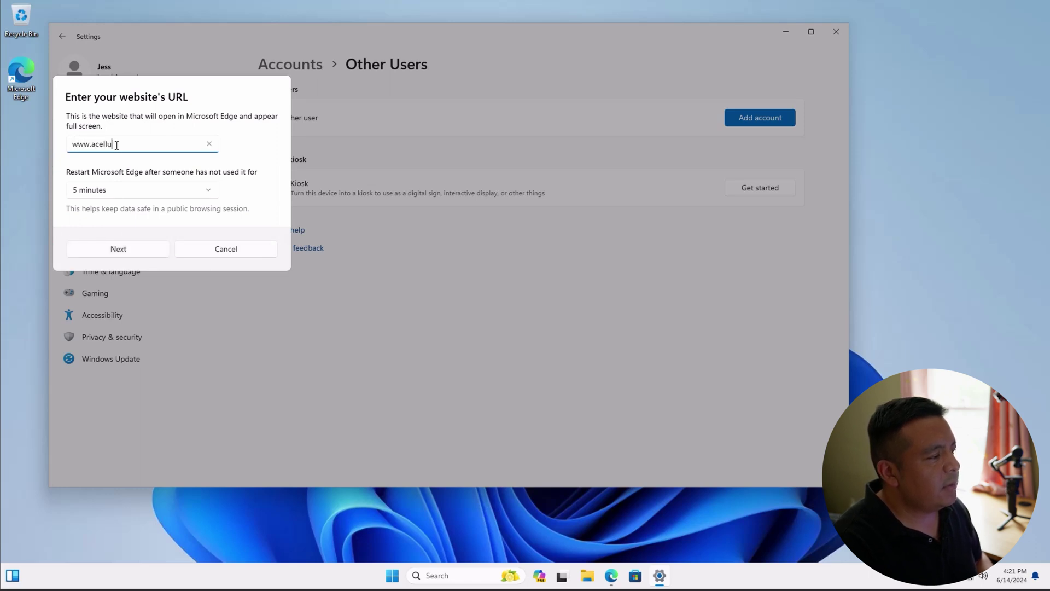
pyautogui.write('s.com')
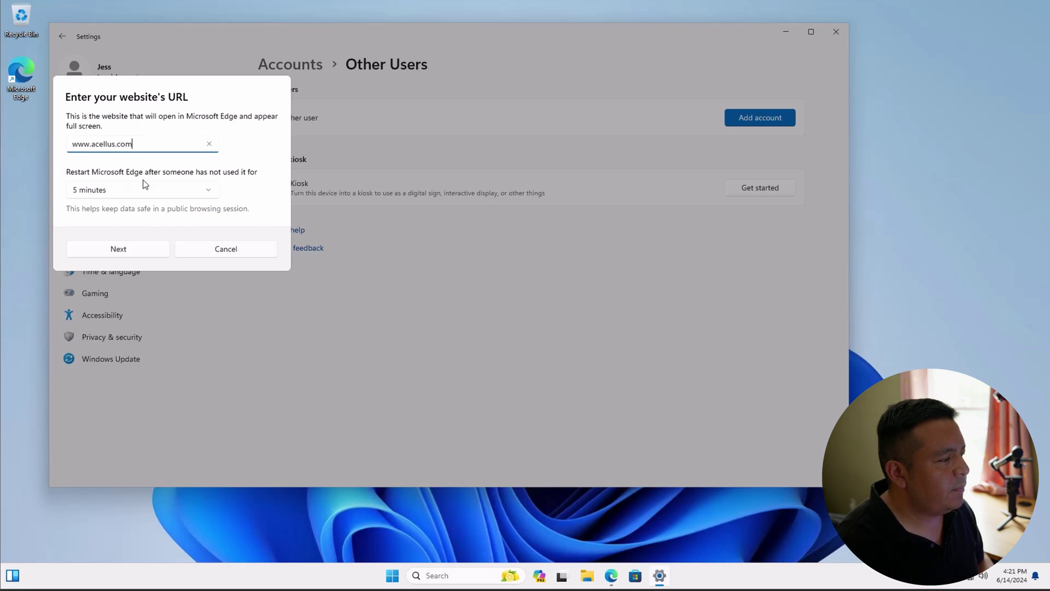
# Set Edge to restart after 18 hours of inactivity and complete the kiosk setup
pyautogui.click(161, 189)
pyautogui.click(235, 179)
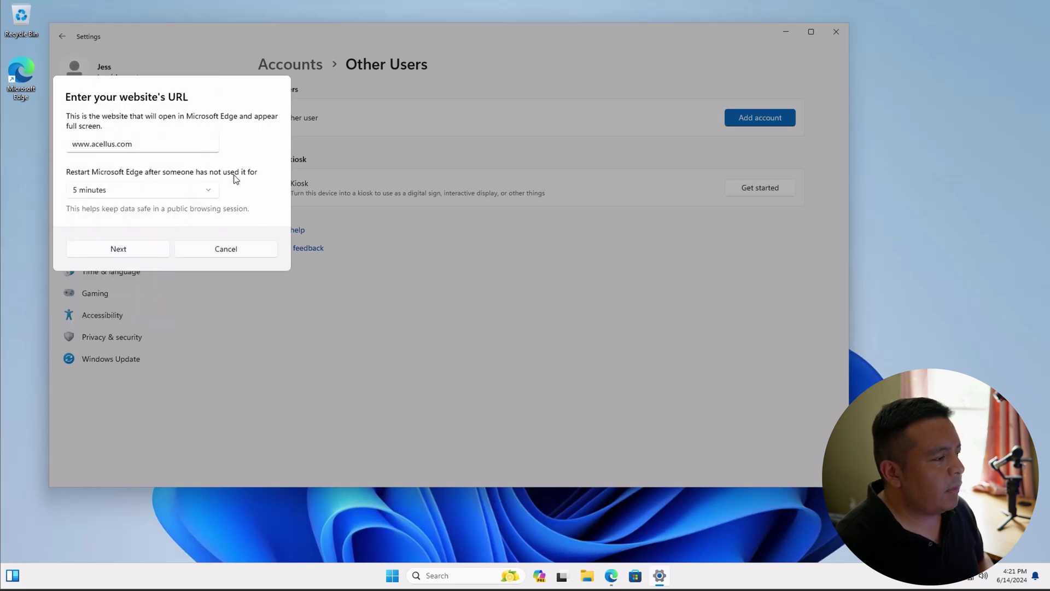
pyautogui.click(180, 190)
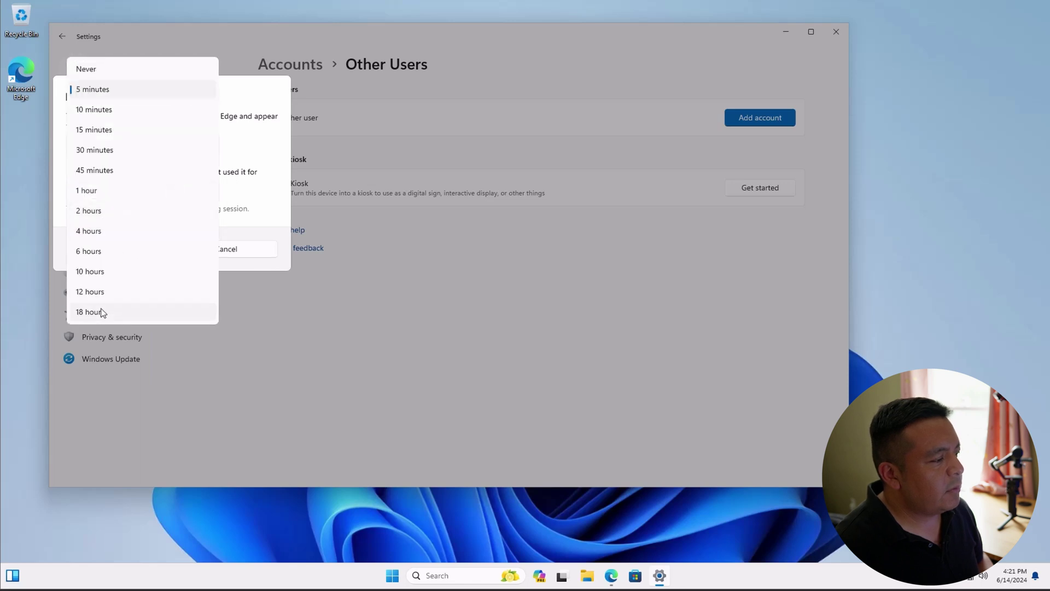
pyautogui.click(101, 312)
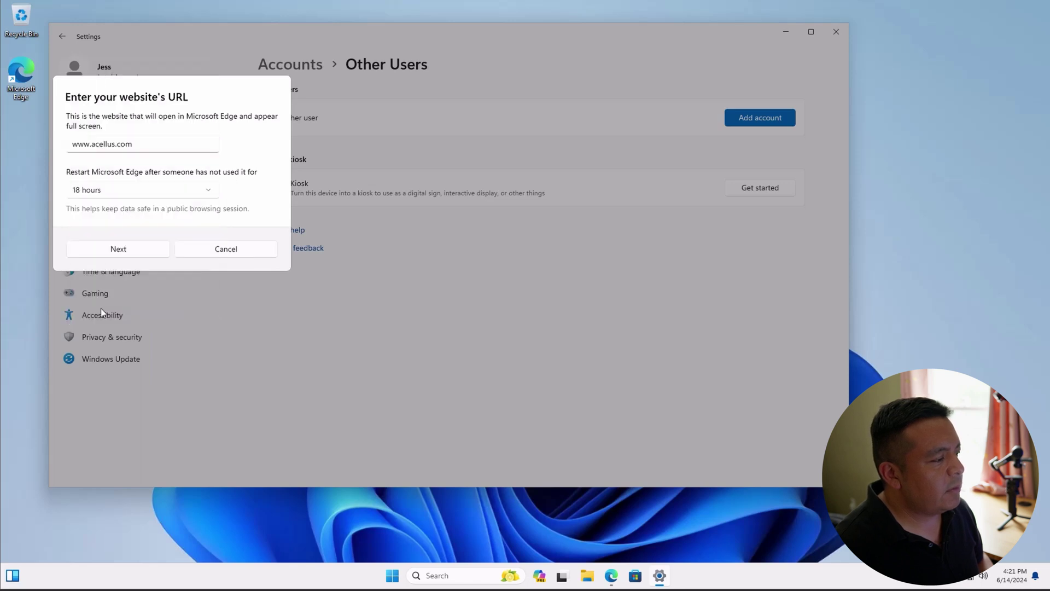
pyautogui.click(123, 250)
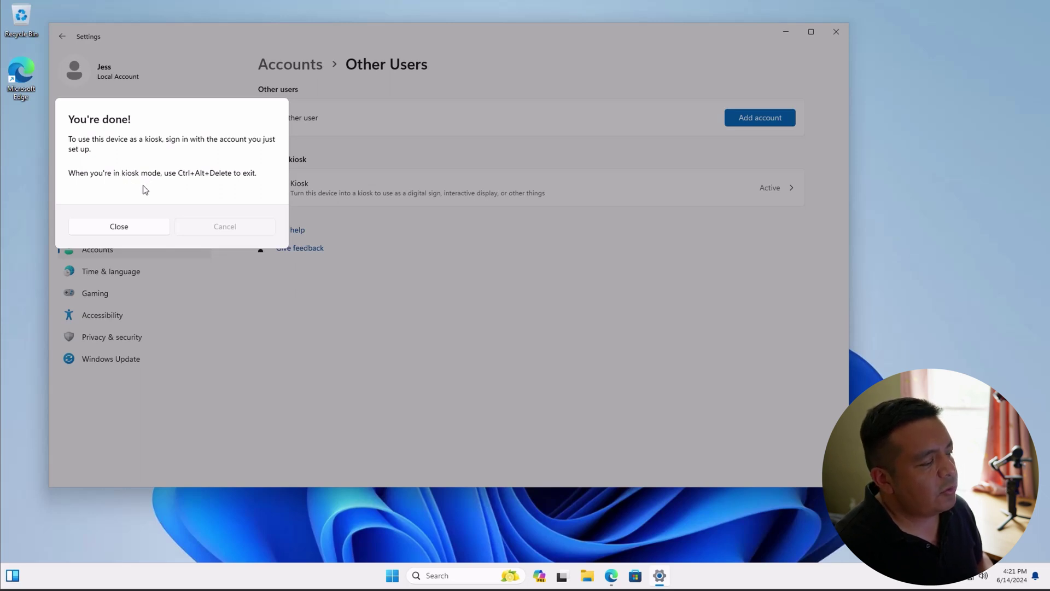
# Close the kiosk 'You're done!' confirmation
pyautogui.click(133, 226)
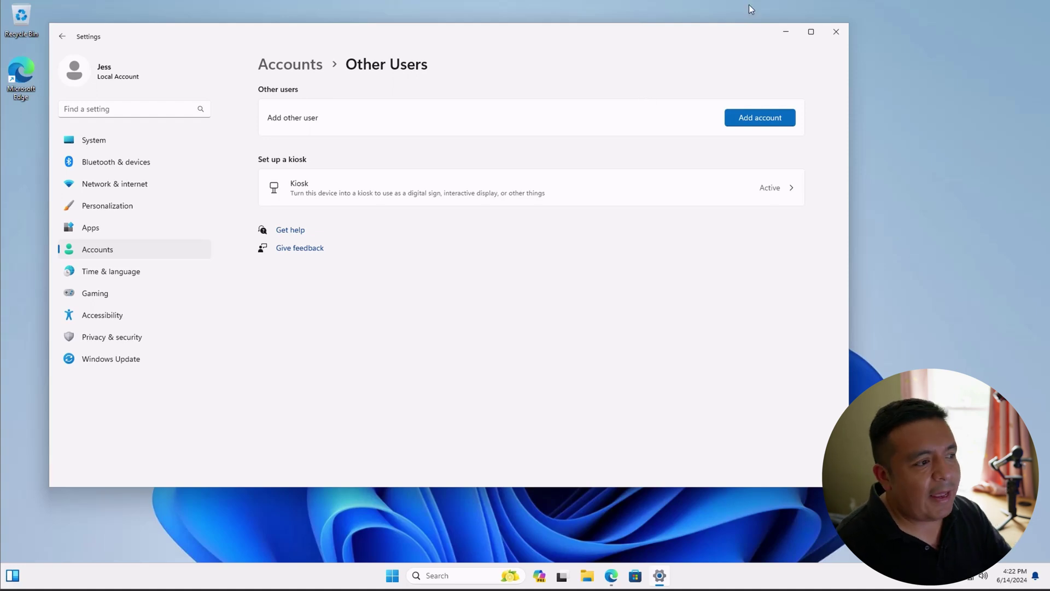
# Switch user from the Start menu to the Acellus kiosk account and sign in
pyautogui.click(836, 32)
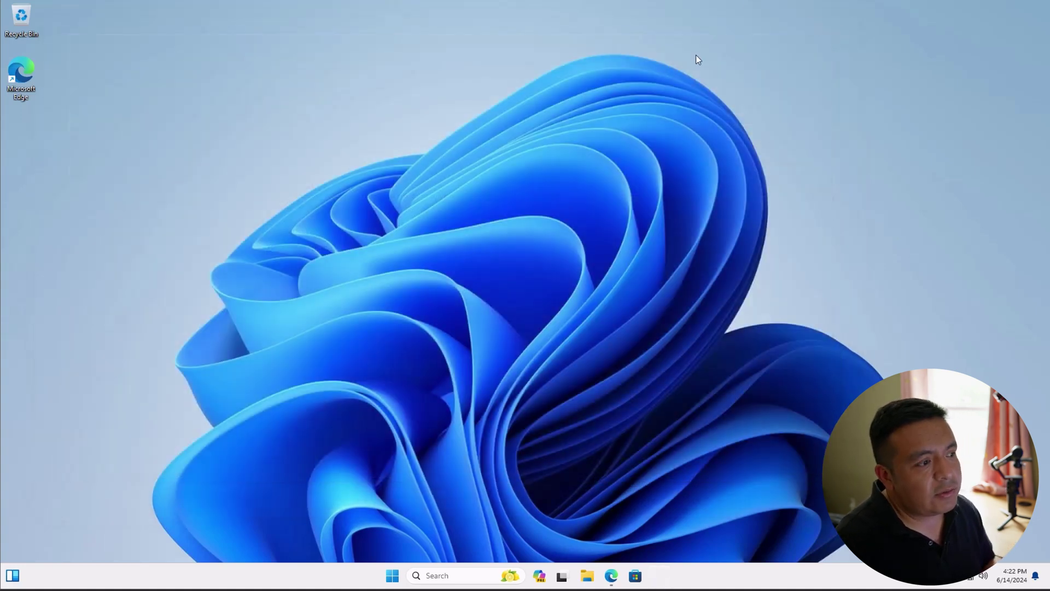
pyautogui.click(405, 575)
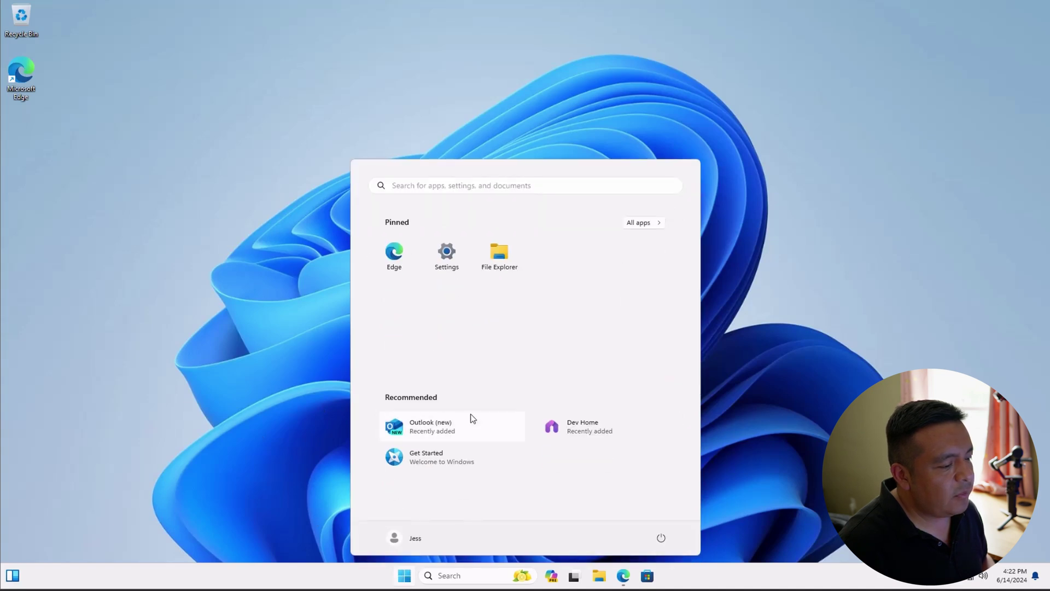
pyautogui.click(413, 539)
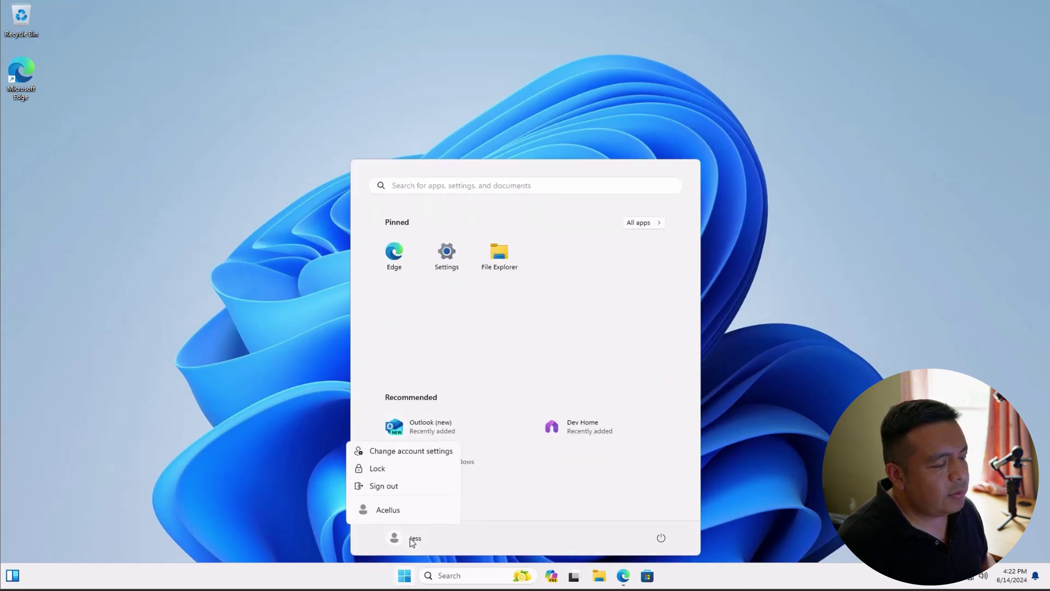
pyautogui.click(385, 511)
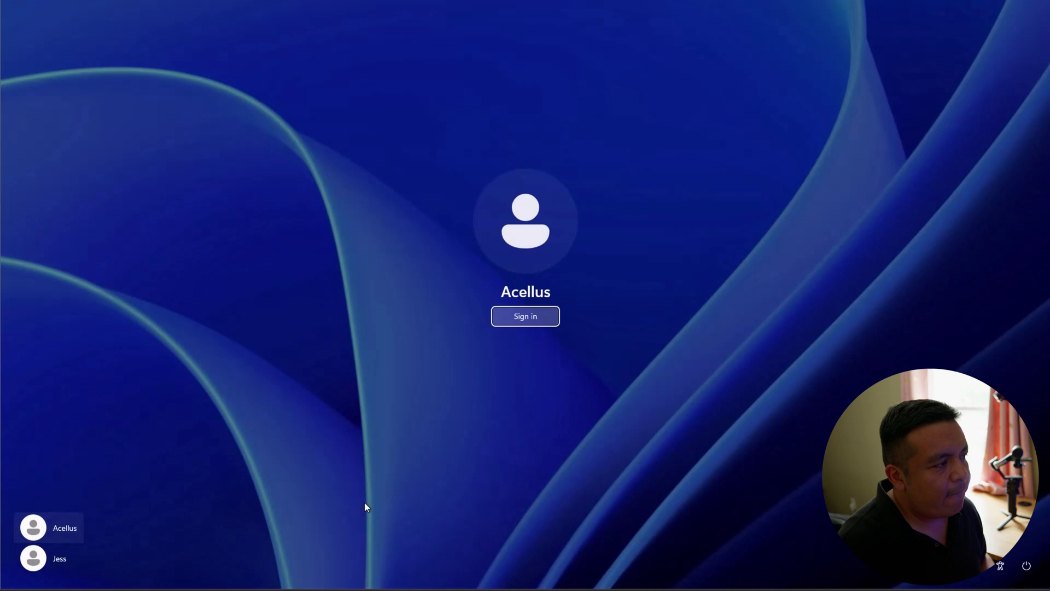
pyautogui.click(525, 320)
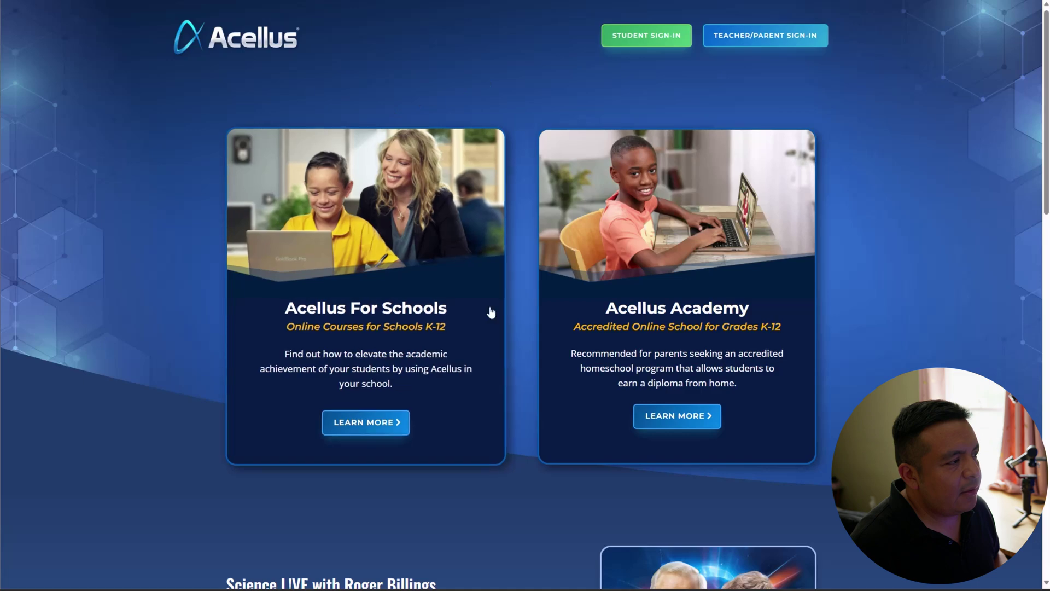
# Go from the Acellus home page to Student Sign-In and focus the Acellus ID field
pyautogui.scroll(-4, 455, 333)
pyautogui.scroll(4, 454, 334)
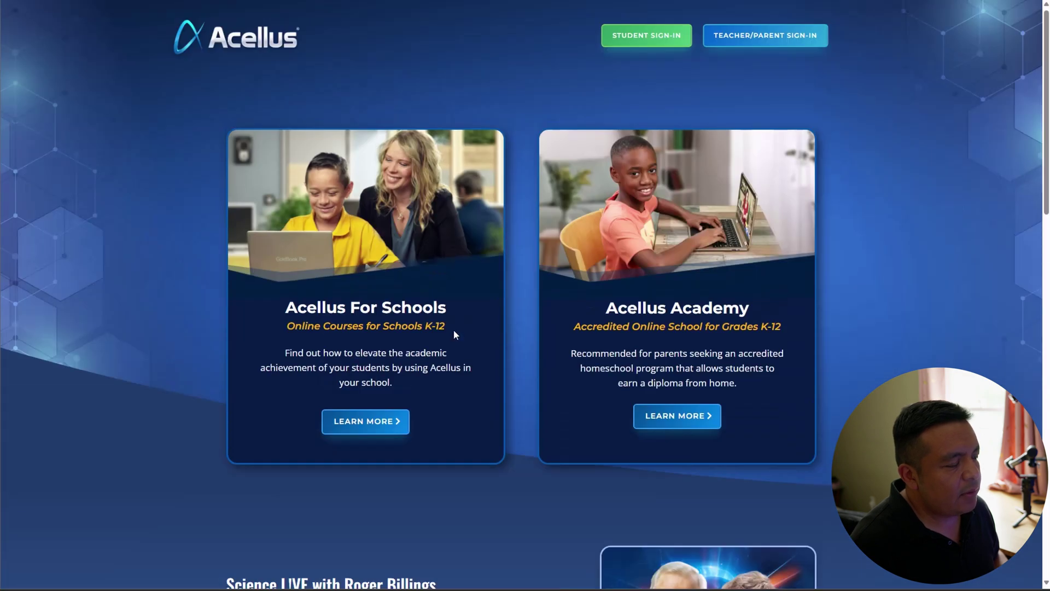
pyautogui.scroll(-9, 454, 334)
pyautogui.scroll(9, 454, 335)
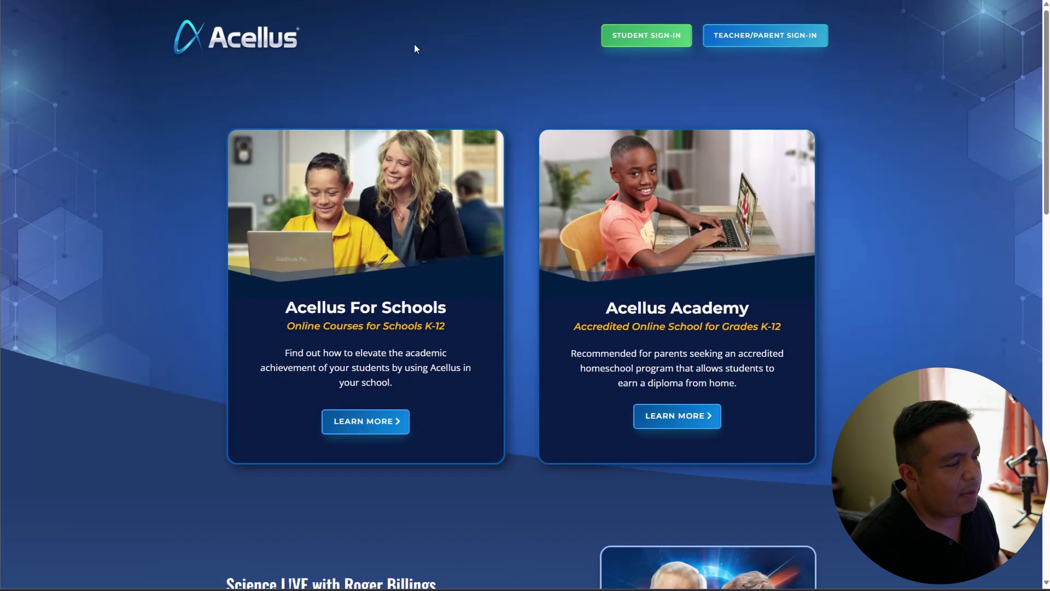
pyautogui.click(625, 35)
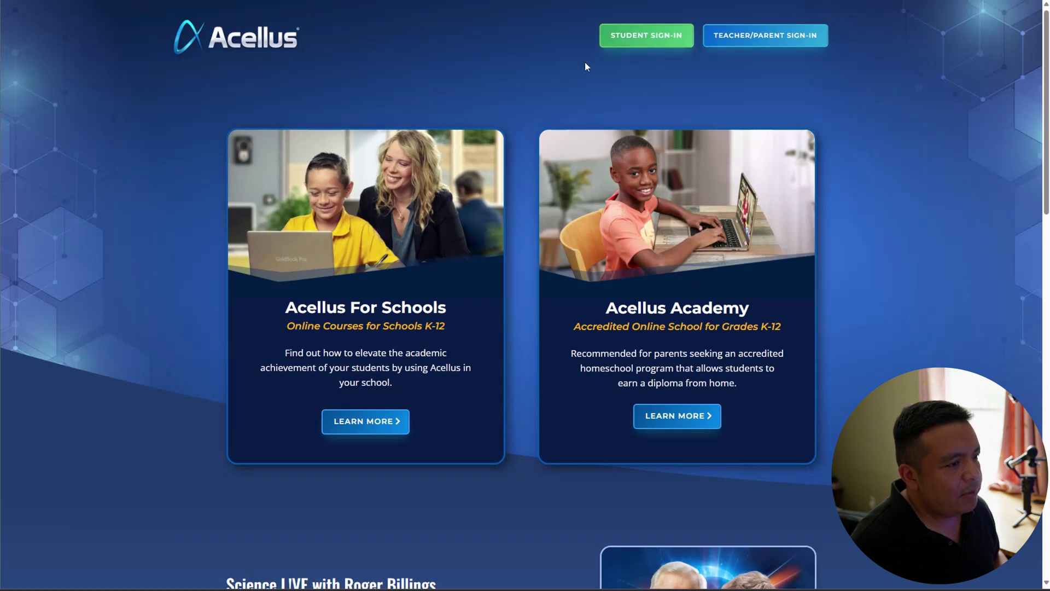
pyautogui.click(426, 163)
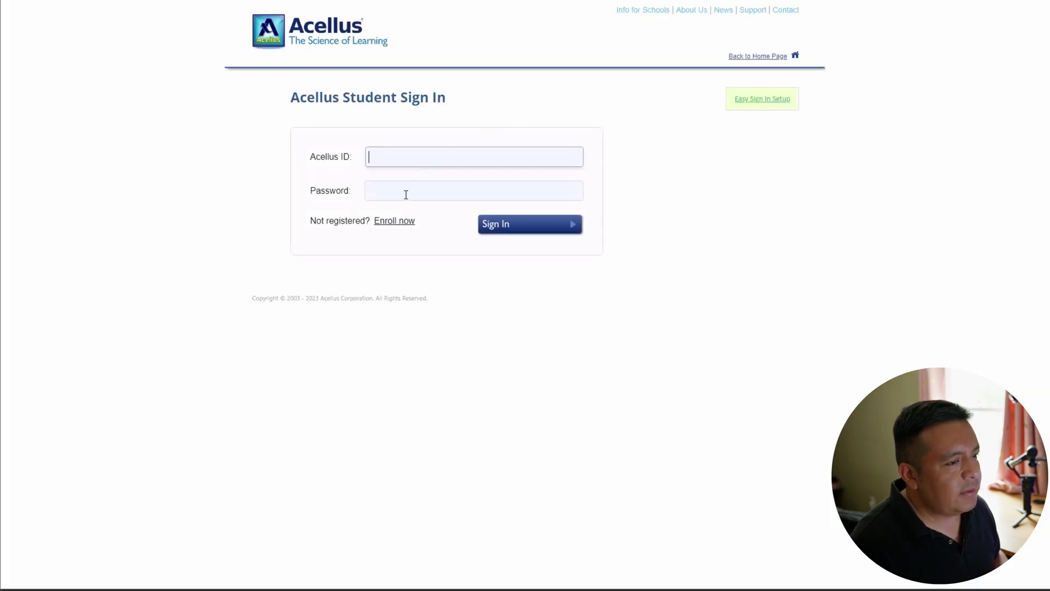
pyautogui.click(406, 195)
pyautogui.click(386, 159)
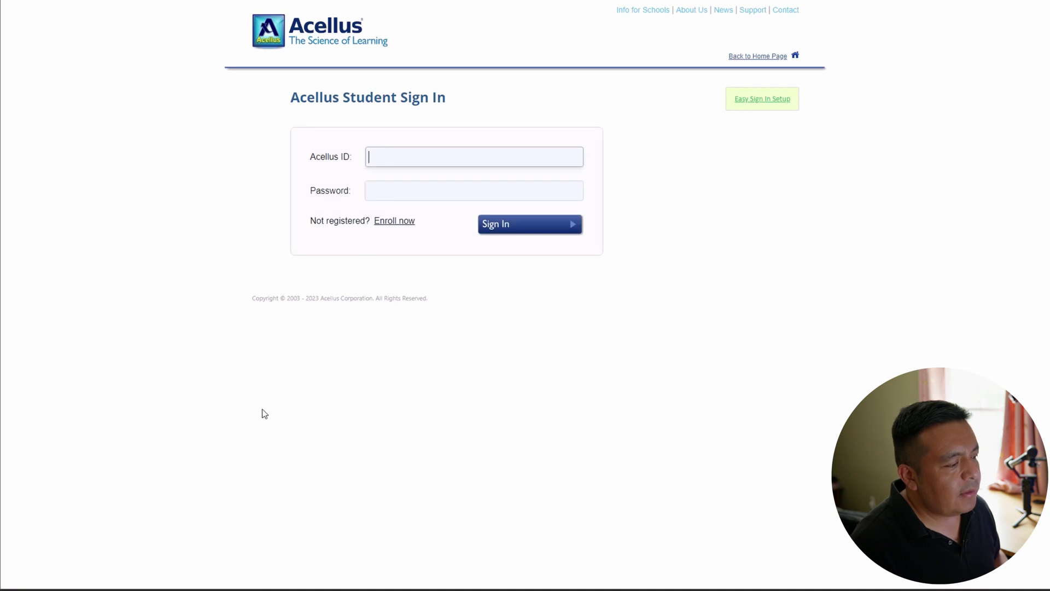